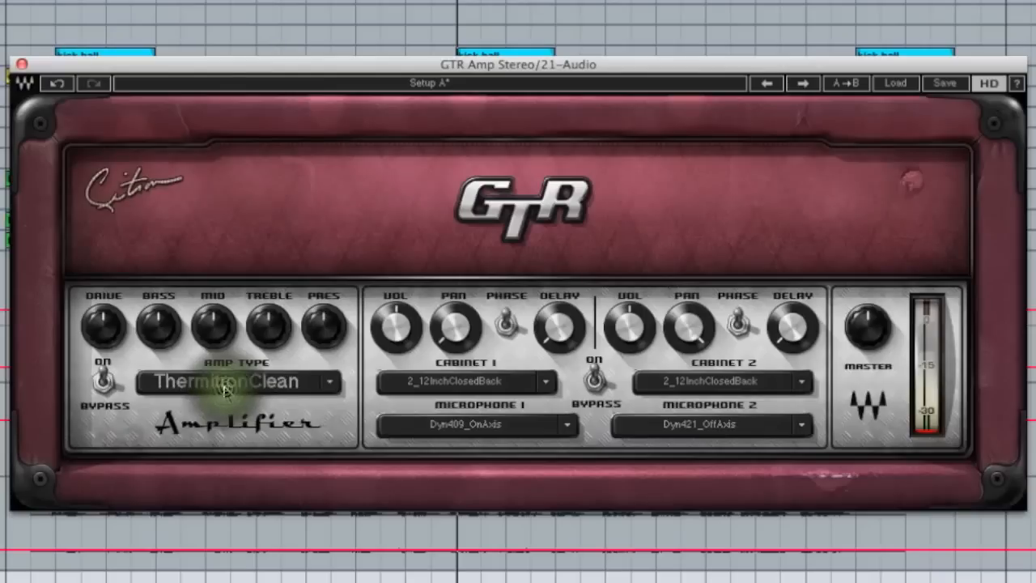
Step: Switch the GTR amplifier's amp type from ThermitronClean to Direct and continue through the following amp types
scroll(226, 389, "down", 1)
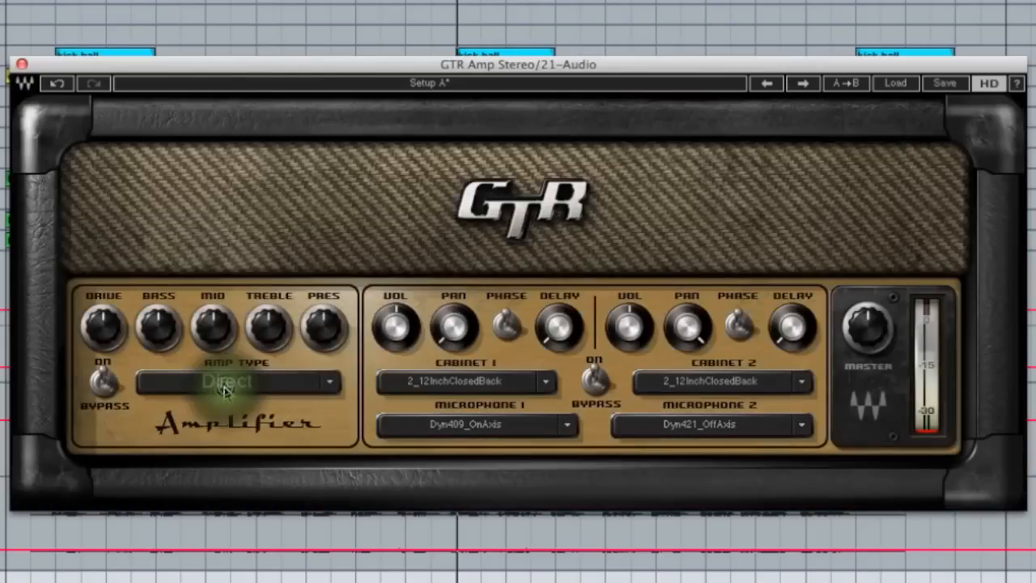
scroll(225, 389, "down", 1)
scroll(226, 390, "down", 2)
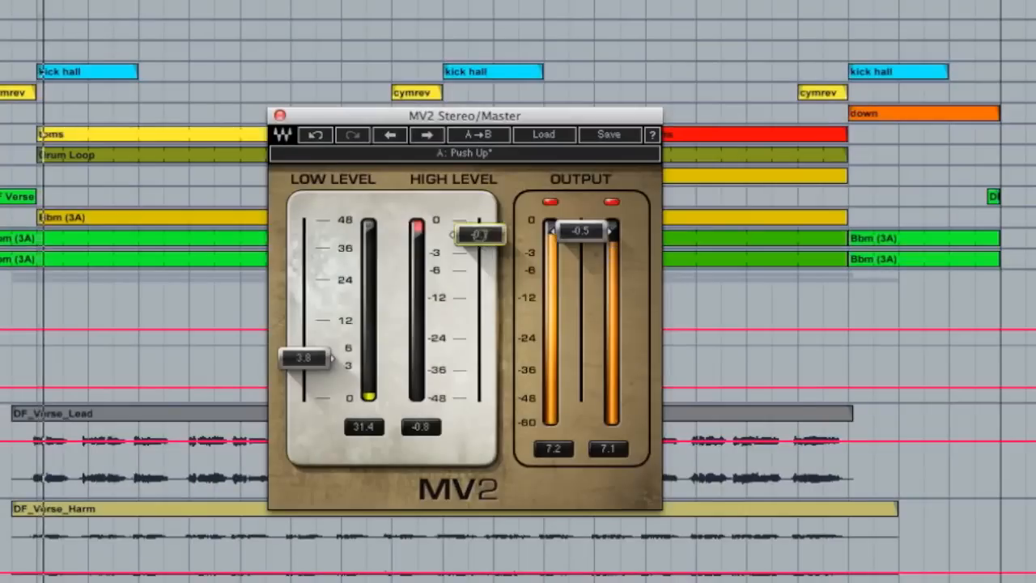
Step: Lower the High Level threshold slightly in the master track's MV2 compressor
mouse_move(480, 235)
left_mouse_down()
mouse_move(480, 278)
mouse_move(480, 239)
left_mouse_up()
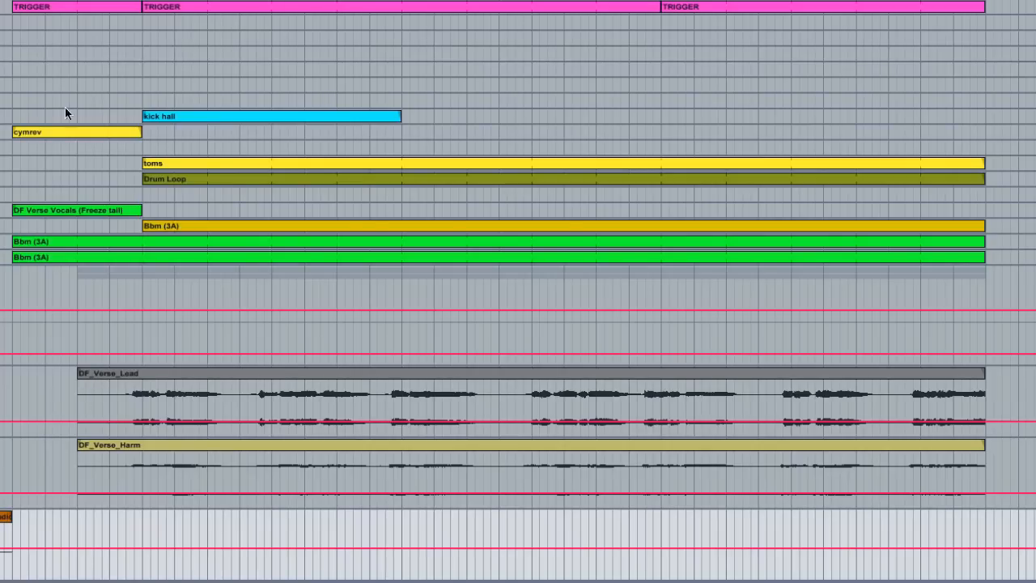
Step: Go through the toms, drum loop, Bbm, harmony and lead vocal tracks by selecting each, ending on the vocal group track
left_click(268, 158)
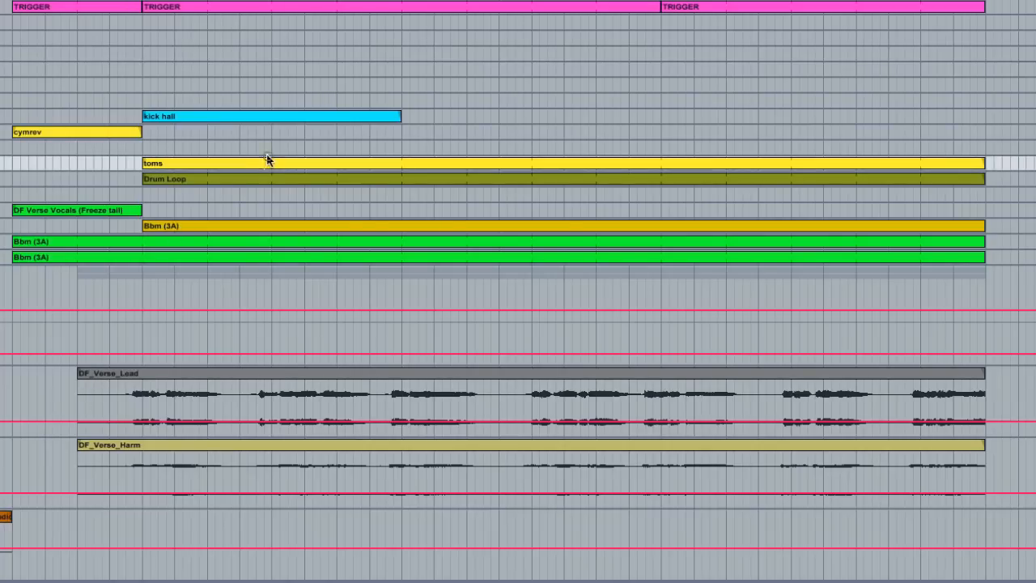
left_click(280, 173)
left_click(280, 221)
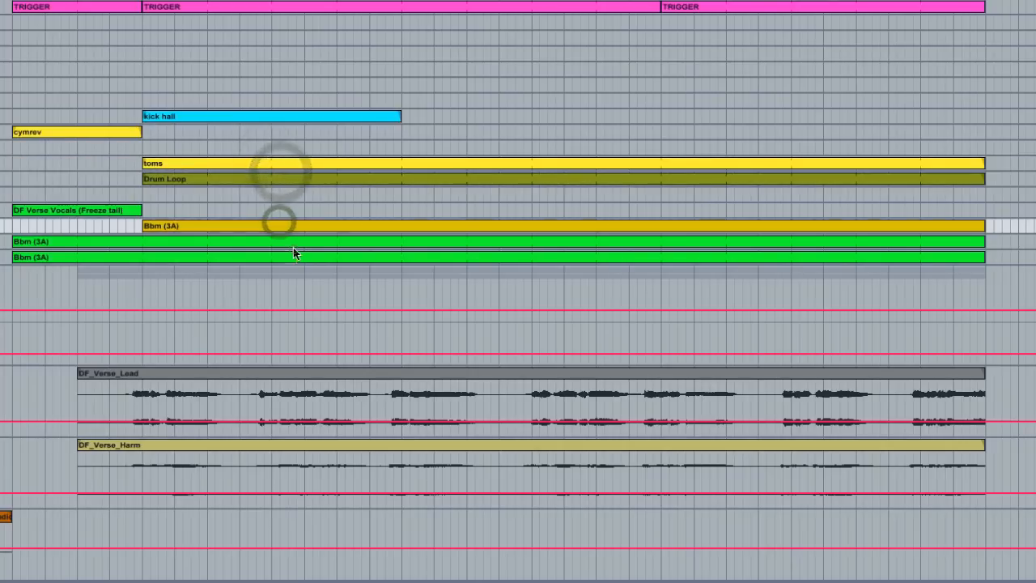
left_click(294, 253)
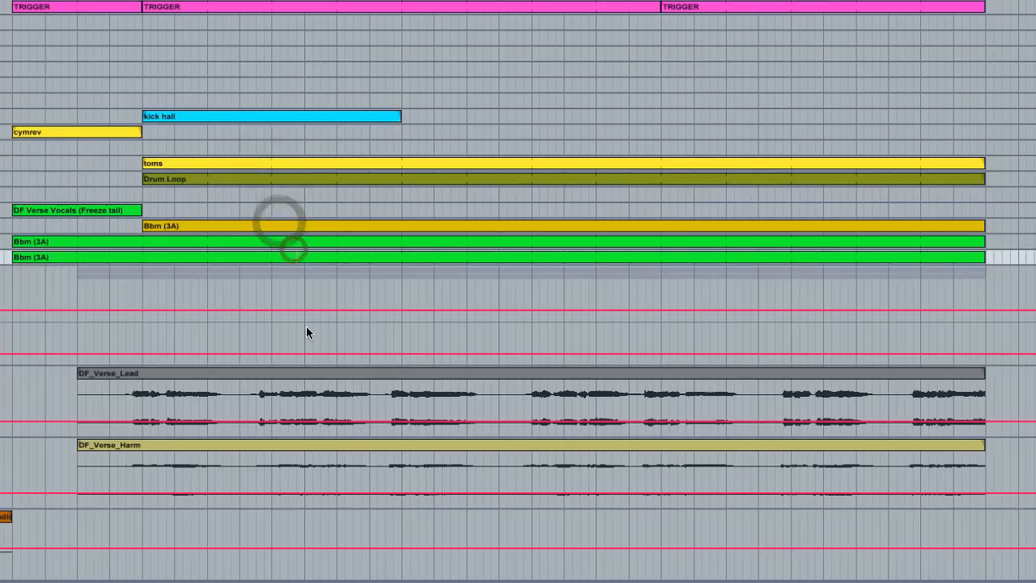
left_click(312, 459)
left_click(323, 396)
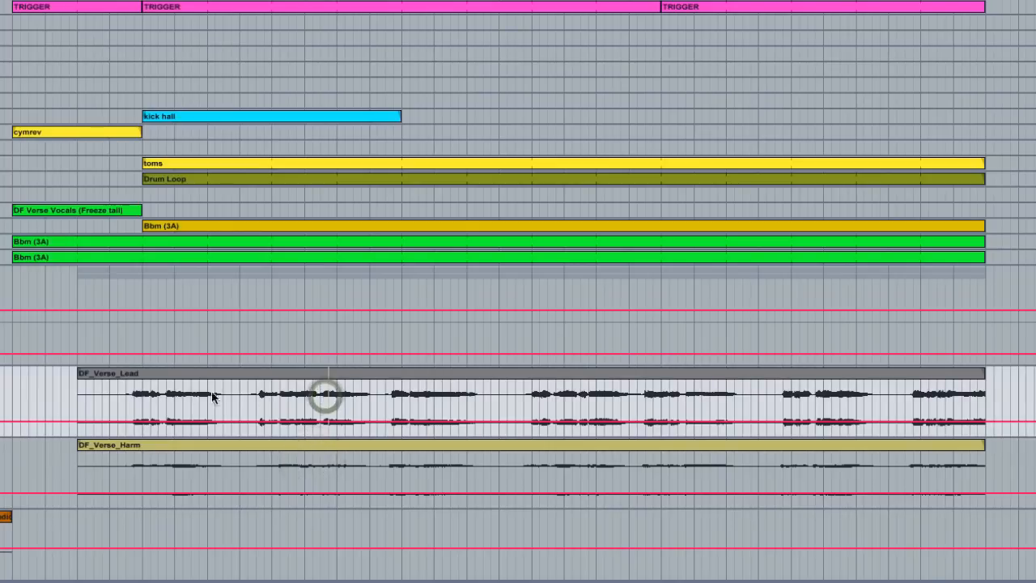
left_click_drag(195, 394, 557, 399)
left_click_drag(340, 476, 652, 484)
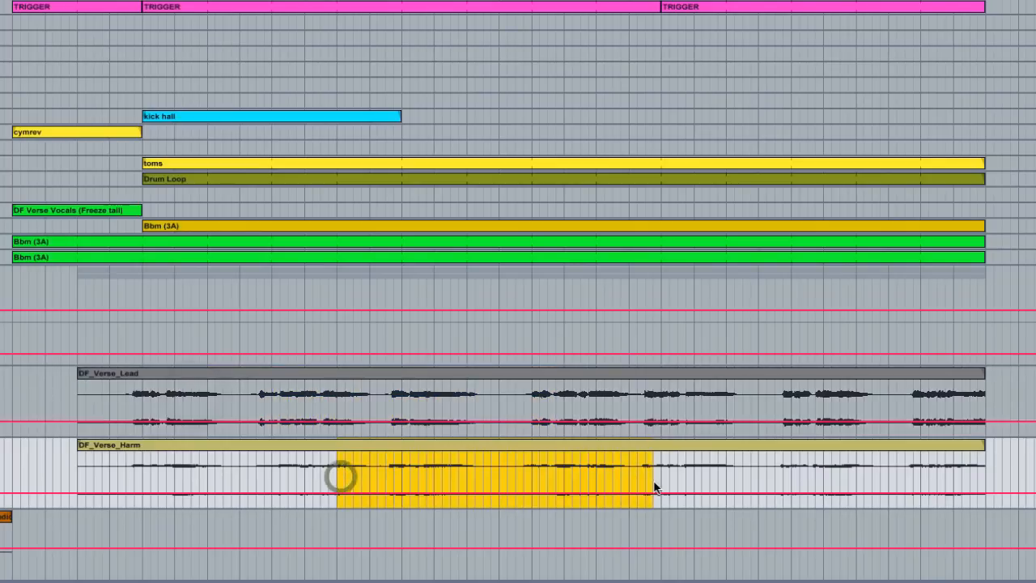
left_click(386, 291)
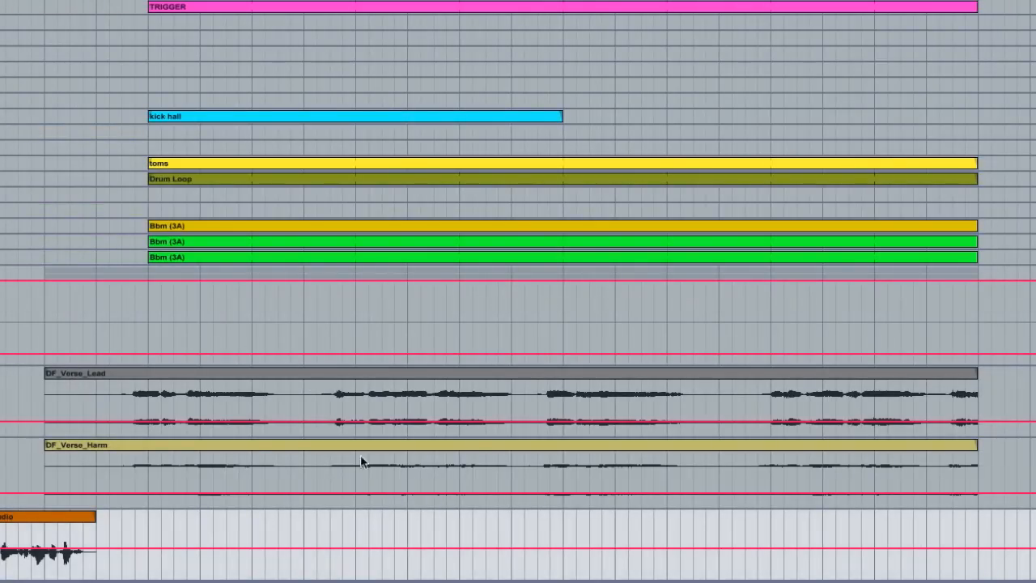
Step: Select the vocal group track above the lead vocal and show its plug-in windows
left_click(280, 311)
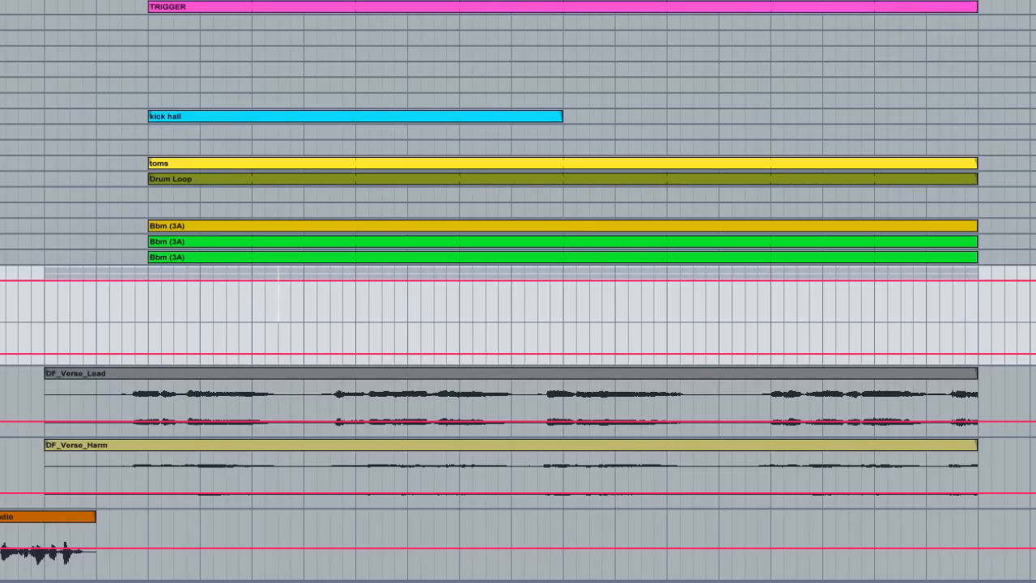
key("super+alt+p")
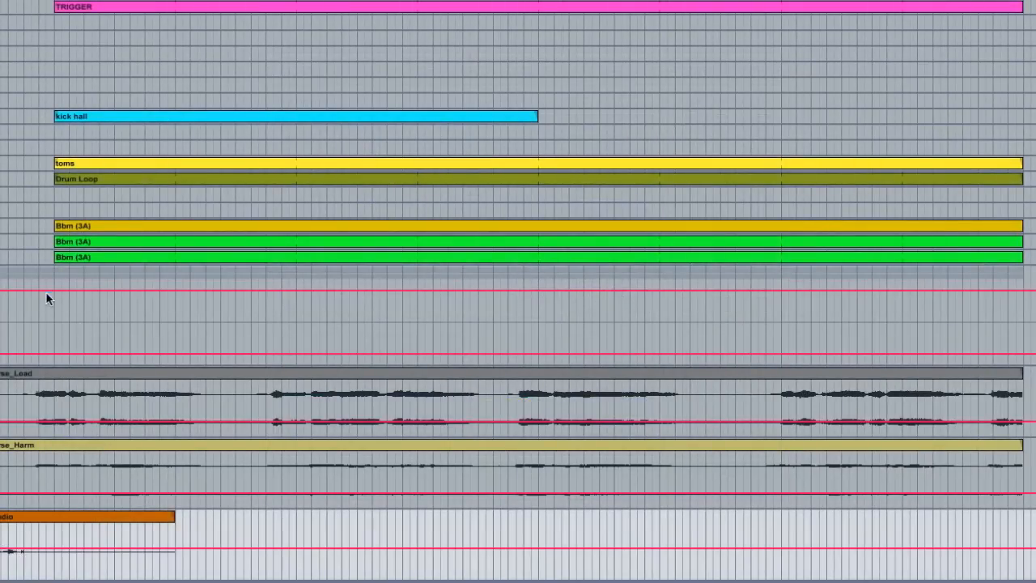
left_click(45, 293)
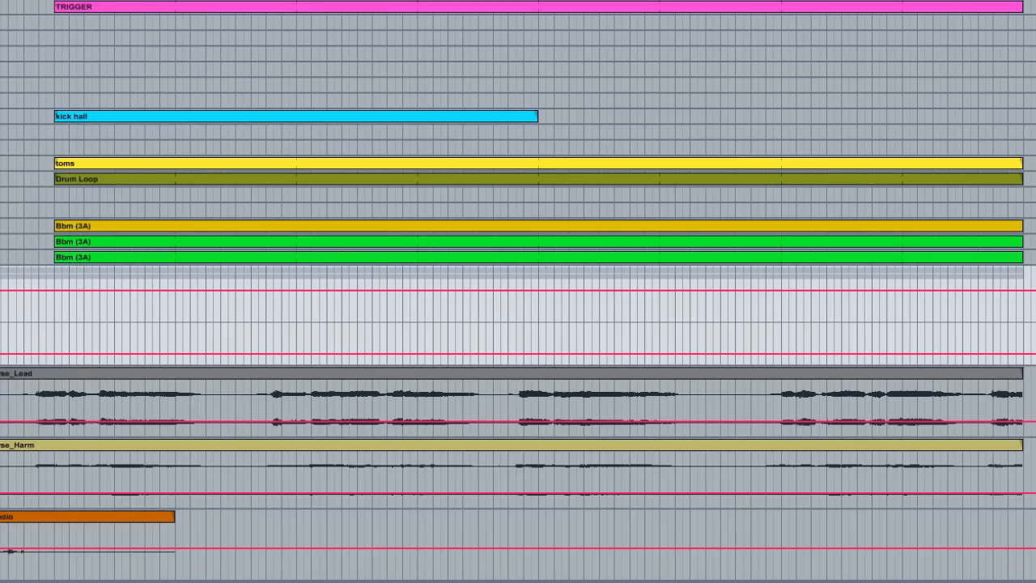
key("super+alt+p")
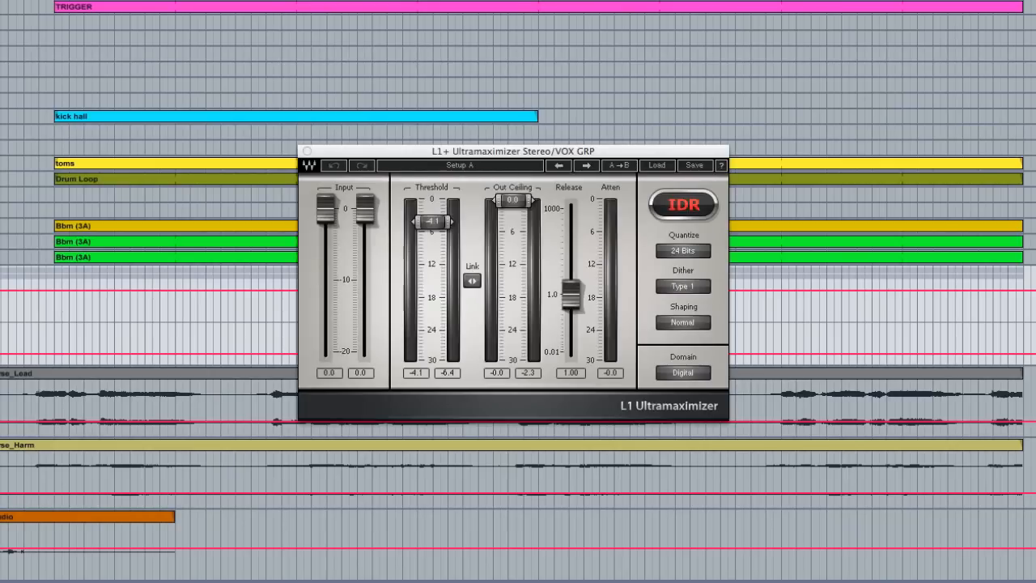
Step: Select the L1+ Ultramaximizer threshold on VOX GRP, play the verse through the limiter, and toggle the plug-in windows
left_click(438, 224)
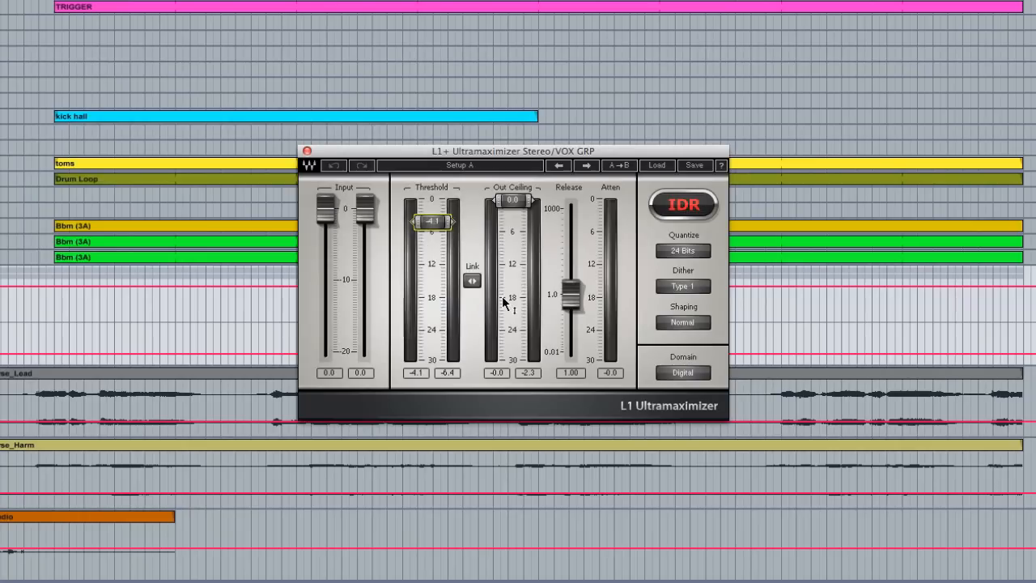
key("space")
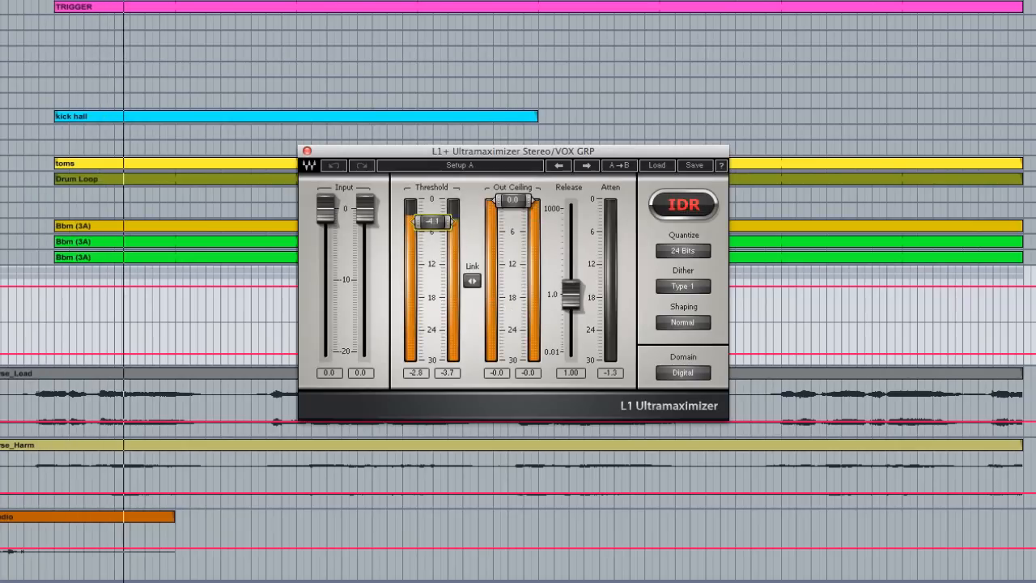
key("super+alt+p")
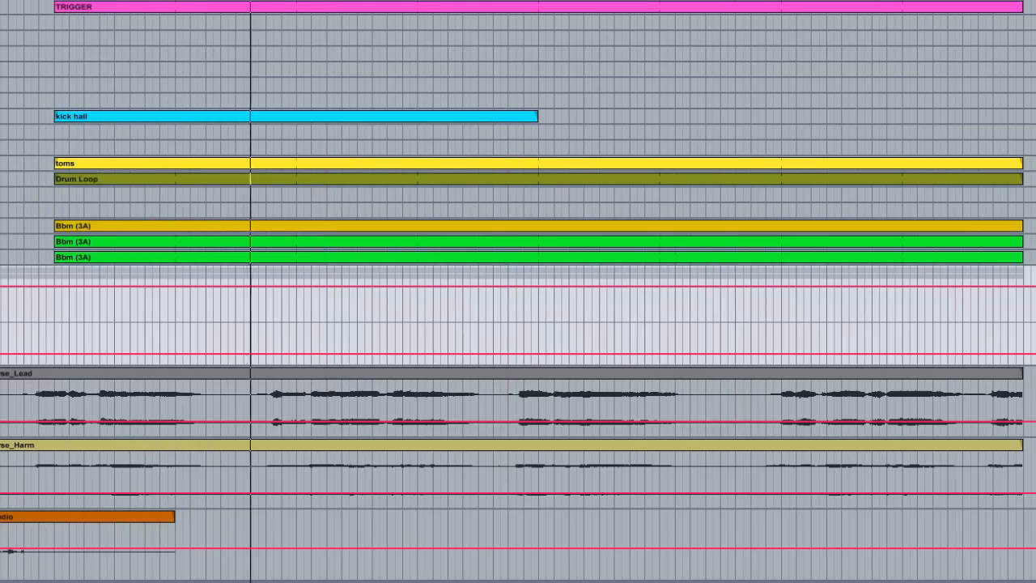
key("super+alt+p")
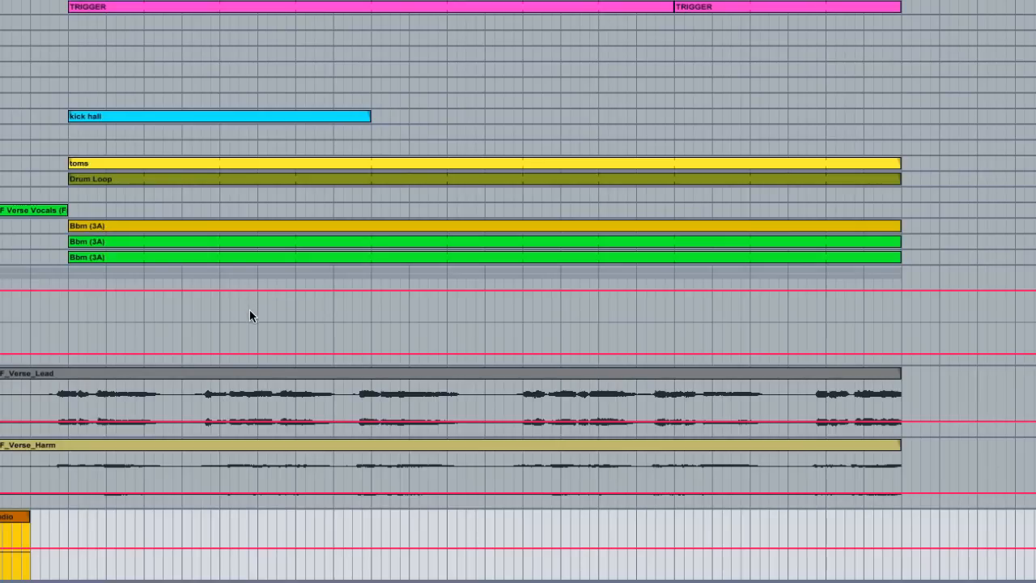
Step: Select the DF_Verse_Lead track, followed by the vocal group track above it
left_click(251, 396)
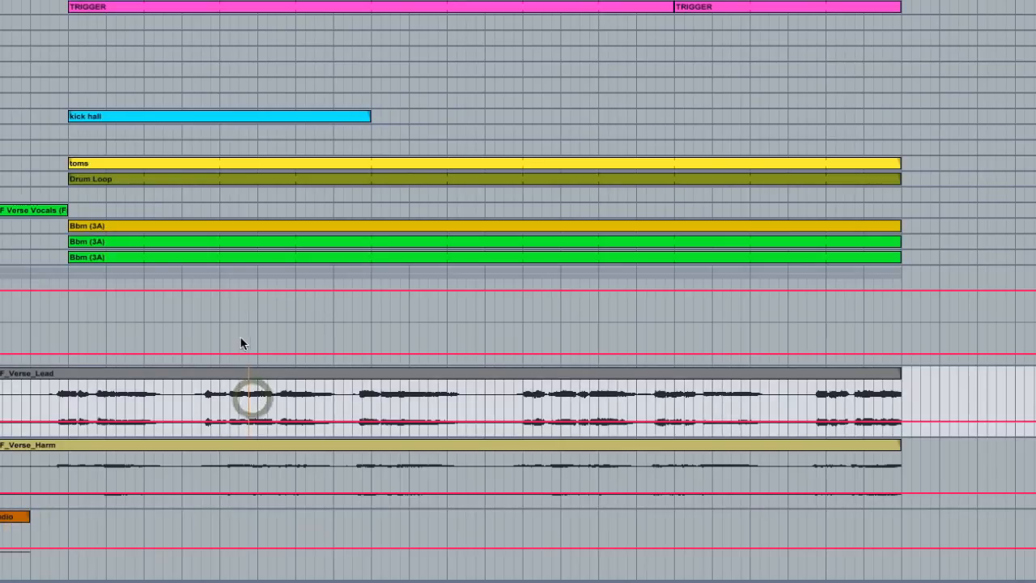
left_click(245, 313)
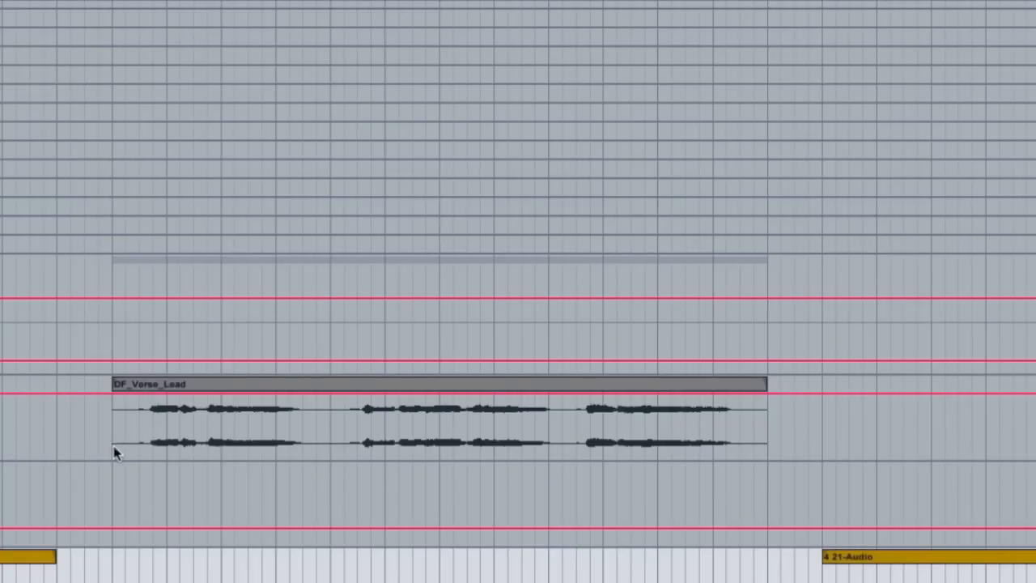
Step: Slow the pitch detector speed of UltraPitch on VOX TOP and load the preset Minor triad (input is 5th)
left_click(114, 451)
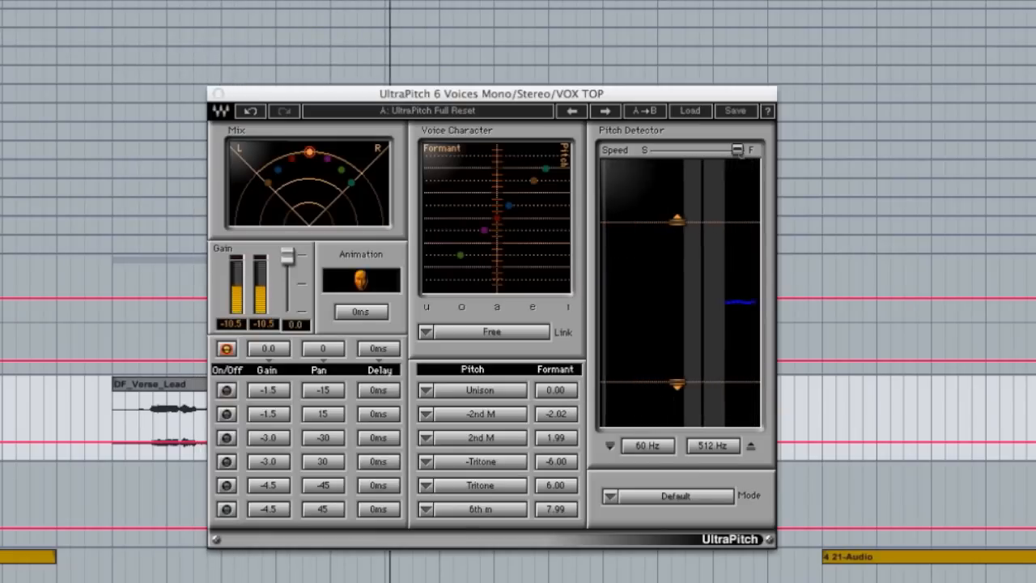
left_click_drag(738, 150, 712, 150)
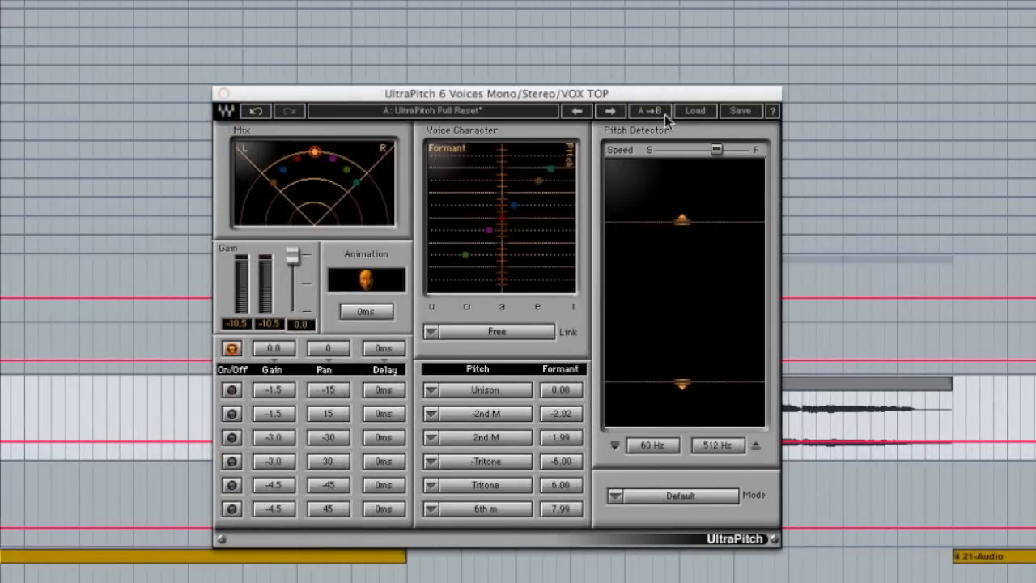
left_click(695, 111)
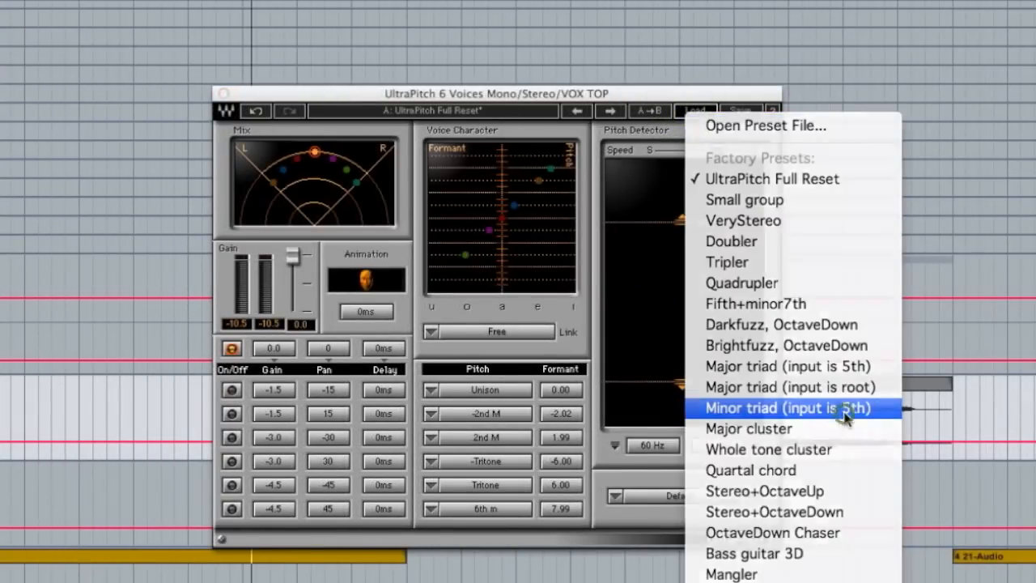
left_click(844, 413)
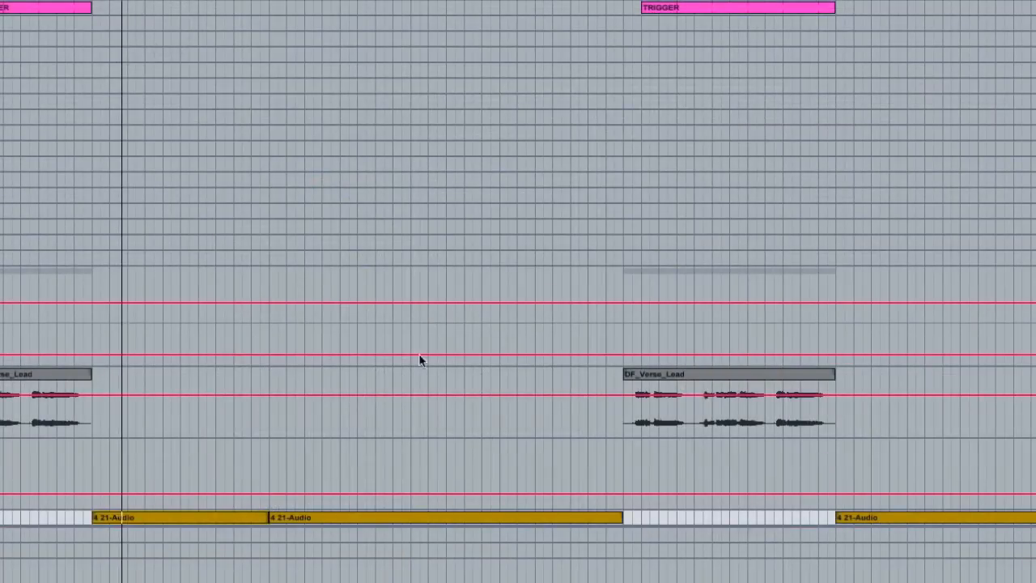
Step: Show WavesTune Lite for the second DF_Verse_Lead clip and turn on Auto Scroll while scanning the vocal, with the pitch graph zoomed out
left_click(643, 373)
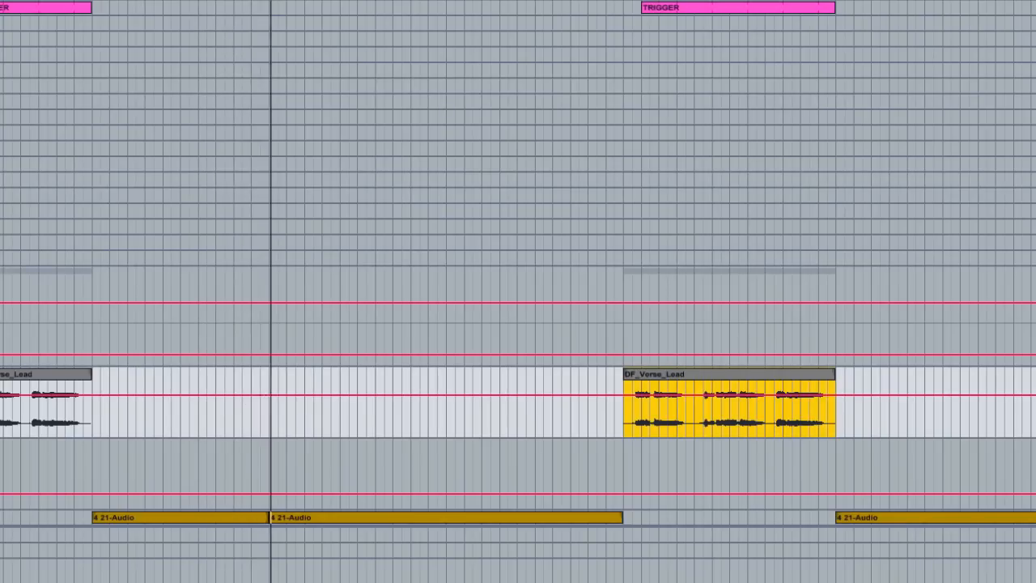
key("alt+super+p")
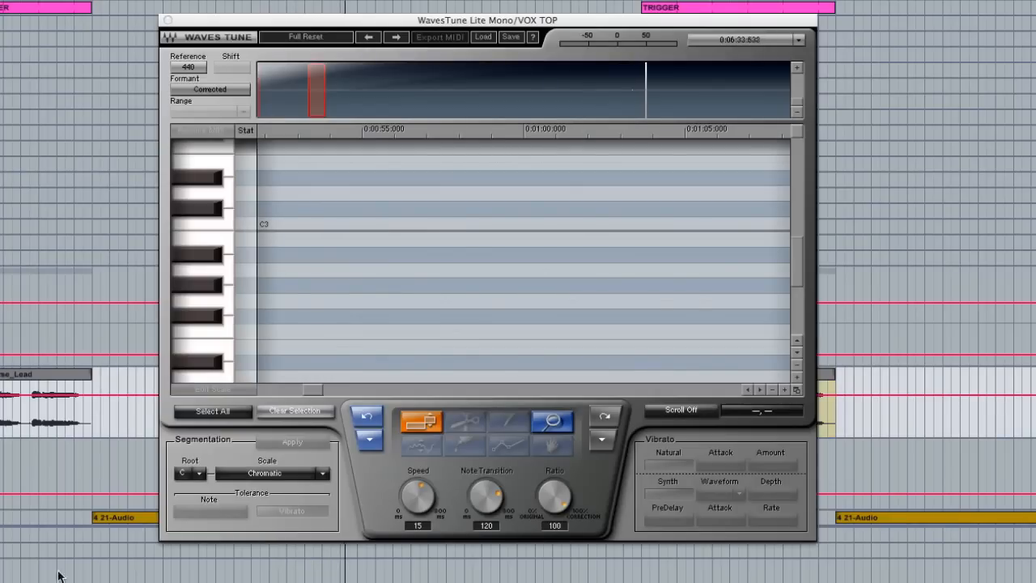
left_click(95, 522)
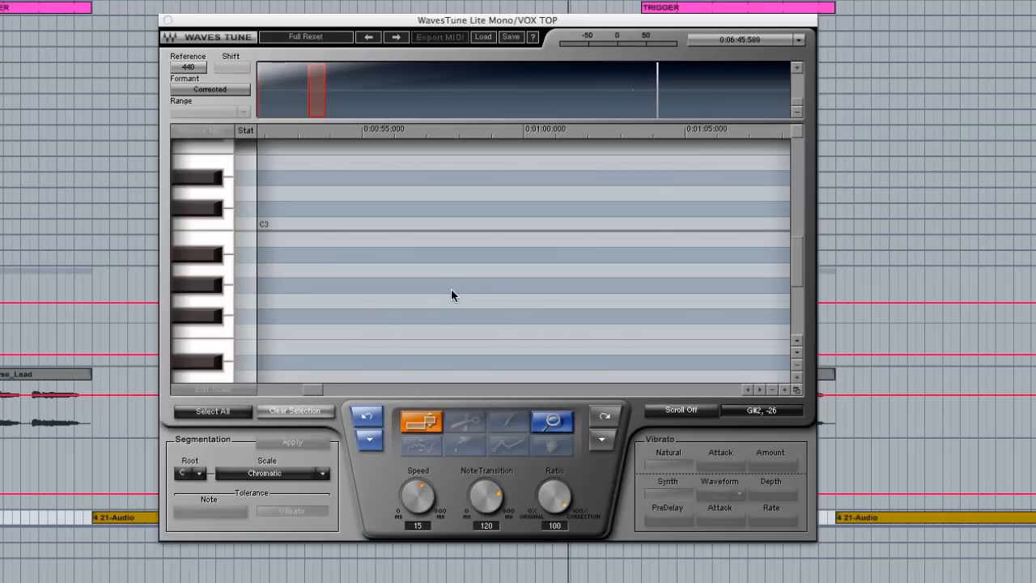
left_click(647, 414)
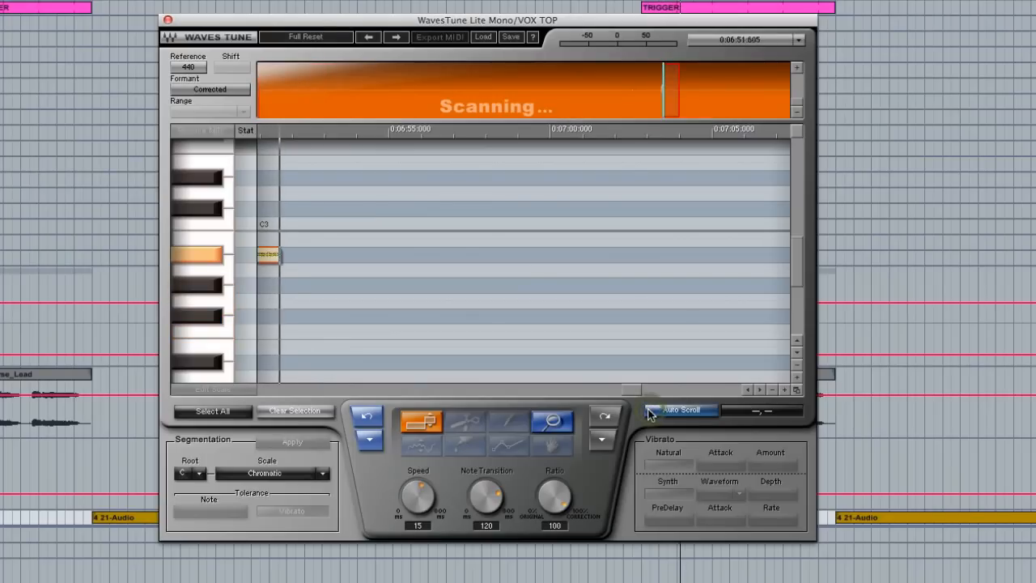
left_click(773, 389)
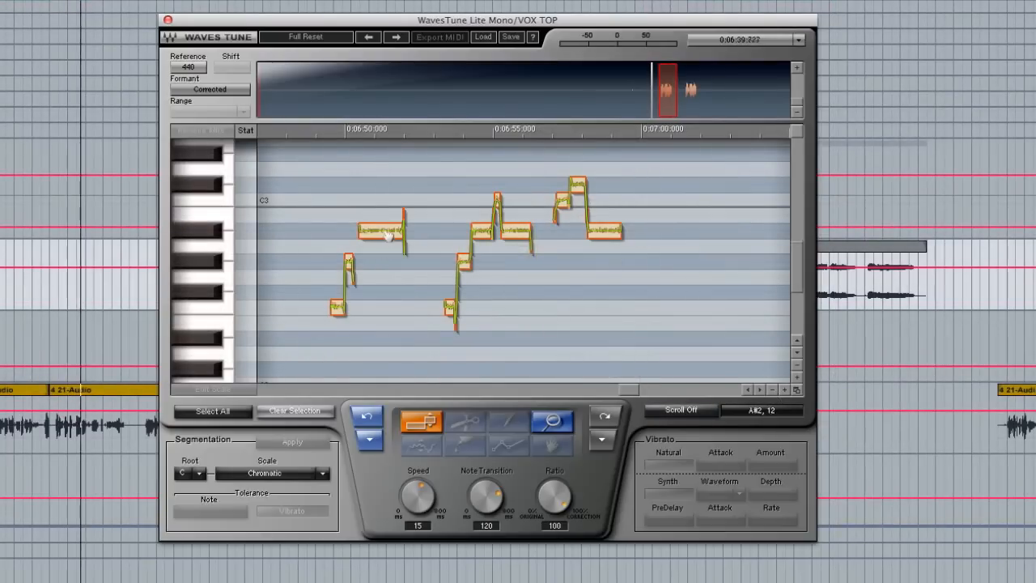
Step: Raise the first phrase's long note to C3 and lower the second phrase's last long note to G#2
left_click_drag(388, 234, 388, 201)
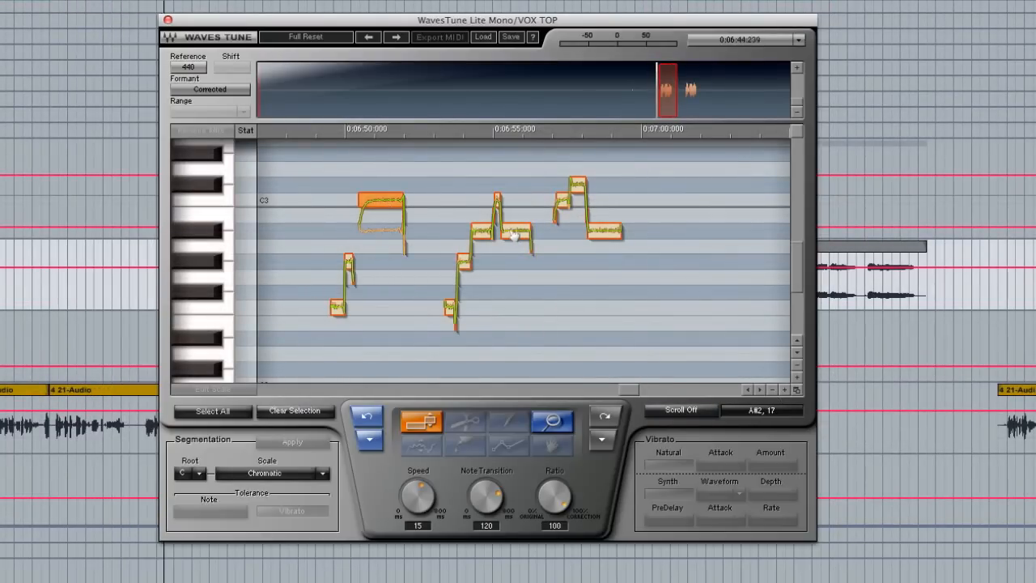
left_click_drag(511, 234, 516, 268)
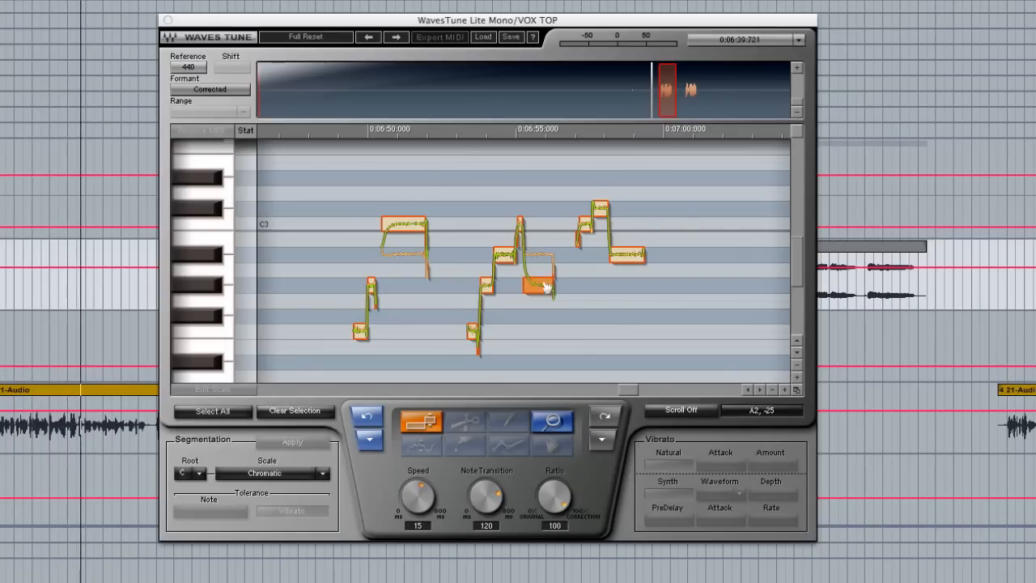
Step: Select both retuned notes together and adjust their Note Transition time
left_click(403, 229)
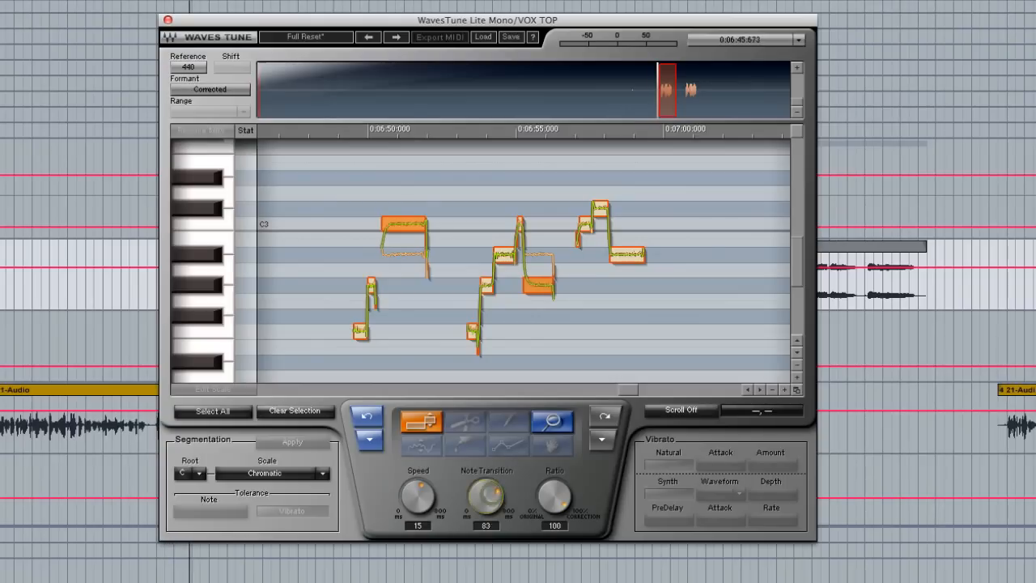
mouse_move(486, 495)
left_mouse_down()
mouse_move(486, 474)
mouse_move(494, 500)
left_mouse_up()
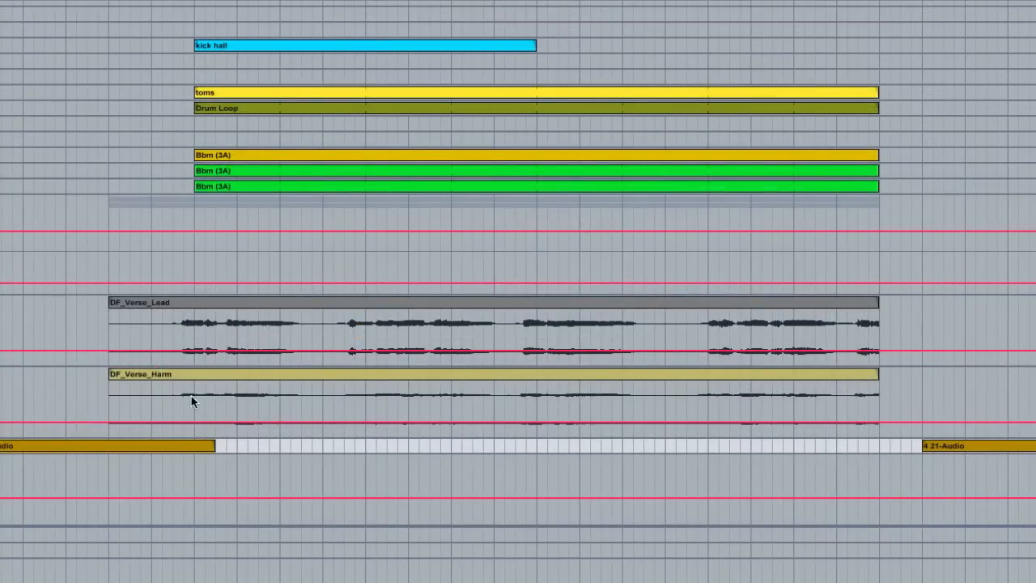
Step: Show the BUSS track's MV2 plug-in and move its window to the middle of the arrangement
left_click(173, 486)
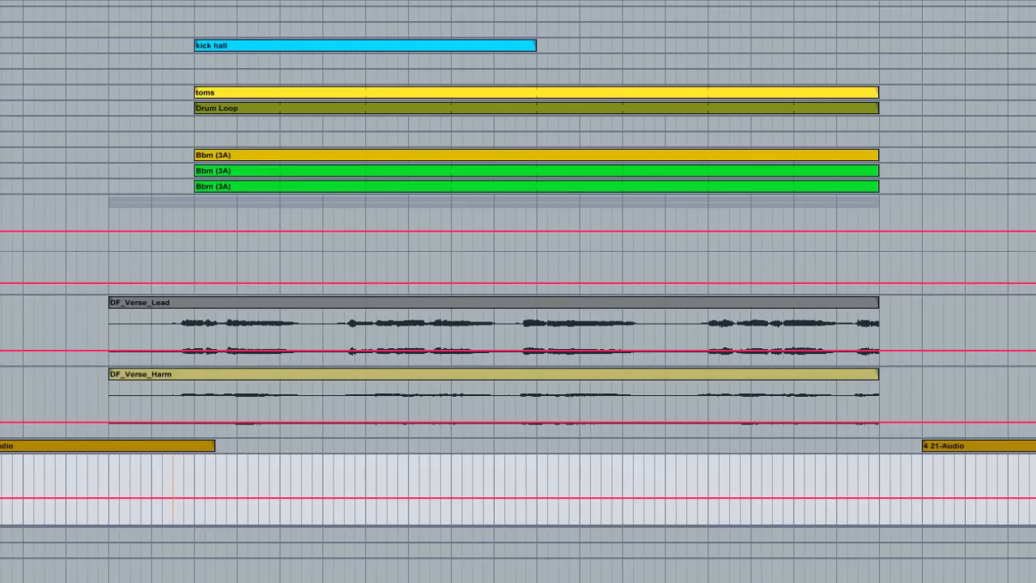
key("super+alt+p")
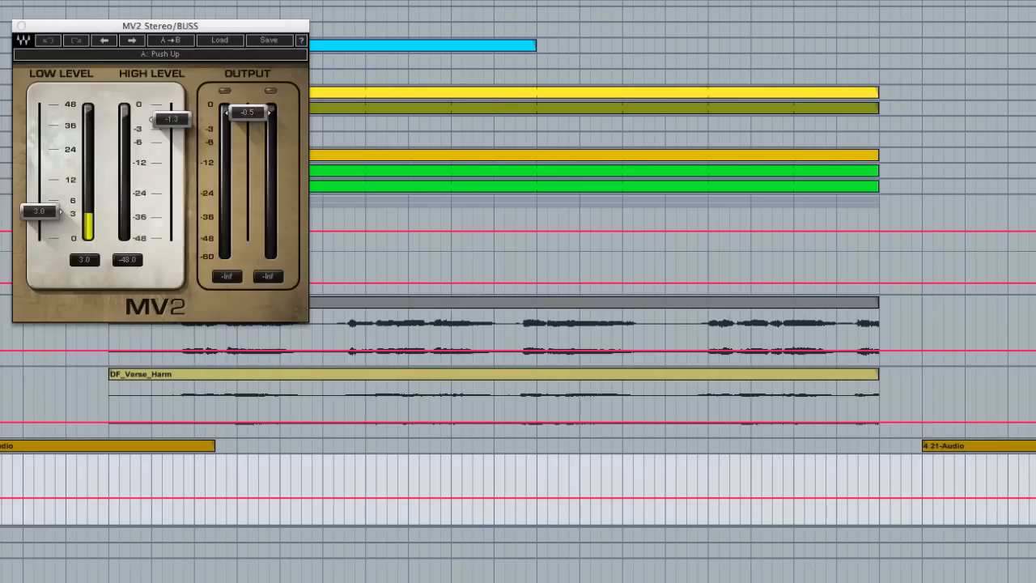
left_click_drag(150, 28, 470, 119)
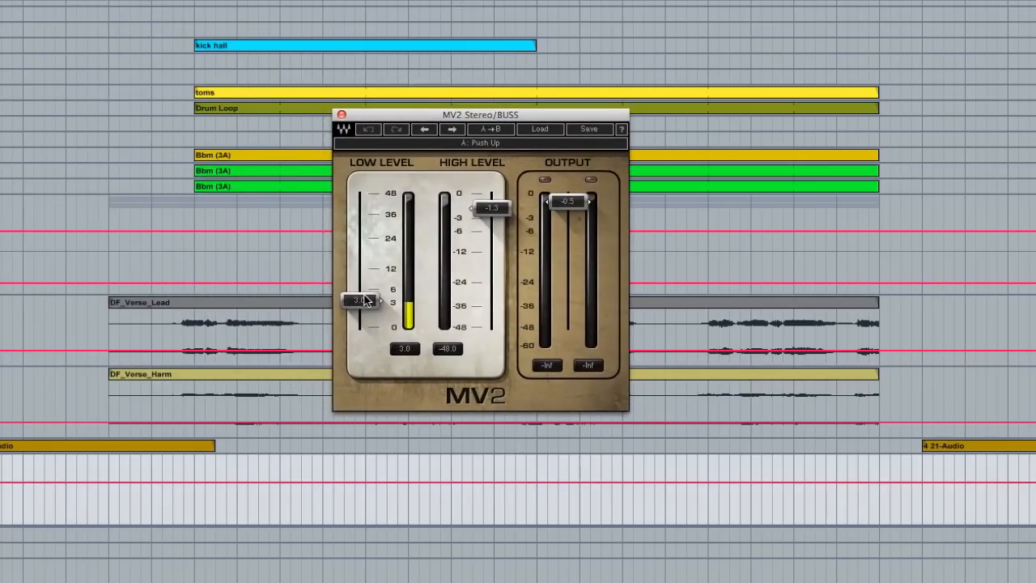
Step: Try the MV2 with Low Level at 5.2 and a slightly higher High Level, and reset Low Level to 0.0
mouse_move(365, 301)
left_mouse_down()
mouse_move(364, 315)
mouse_move(365, 292)
left_mouse_up()
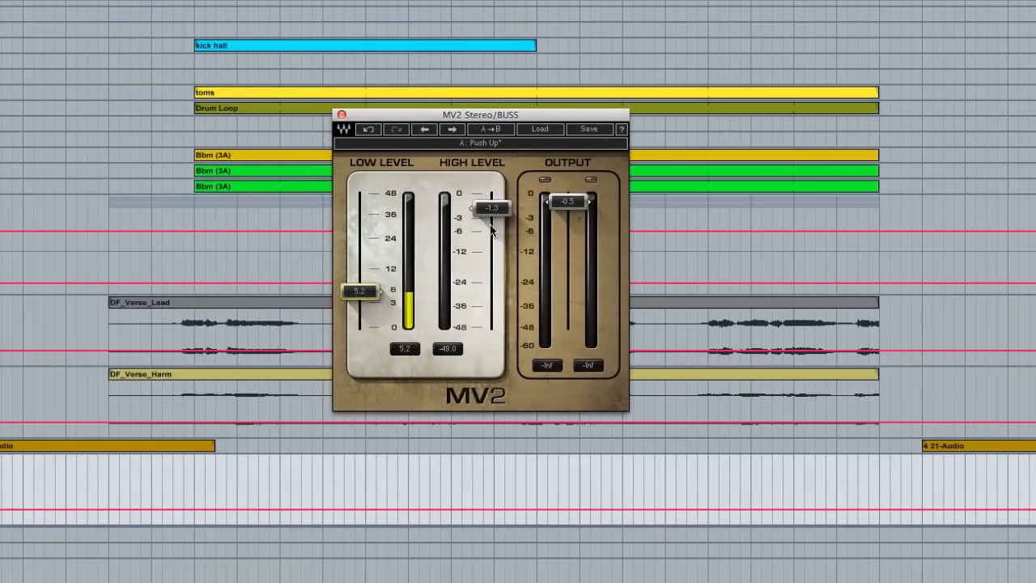
mouse_move(492, 208)
left_mouse_down()
mouse_move(493, 261)
mouse_move(491, 203)
left_mouse_up()
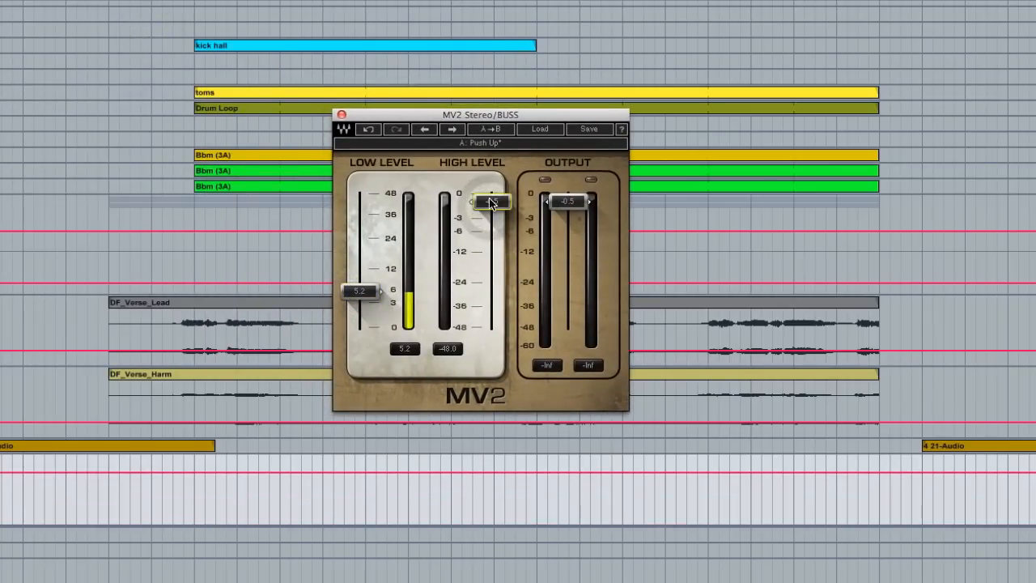
left_click(354, 297, "alt")
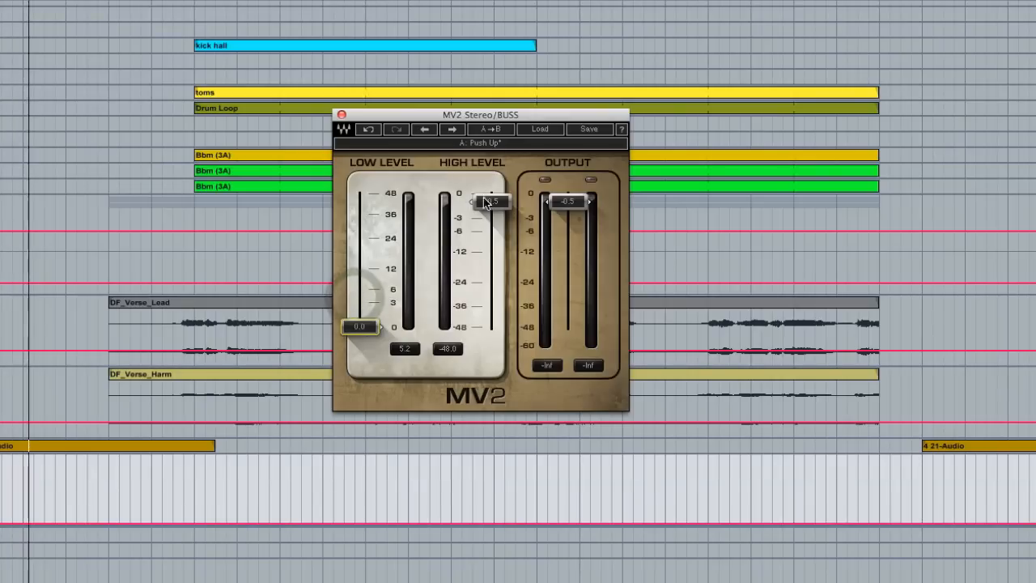
Step: Set the MV2's High Level to -3.5 and Low Level to 5.2, and fine-tune High Level slightly up and Low Level slightly down
left_click_drag(487, 207, 491, 219)
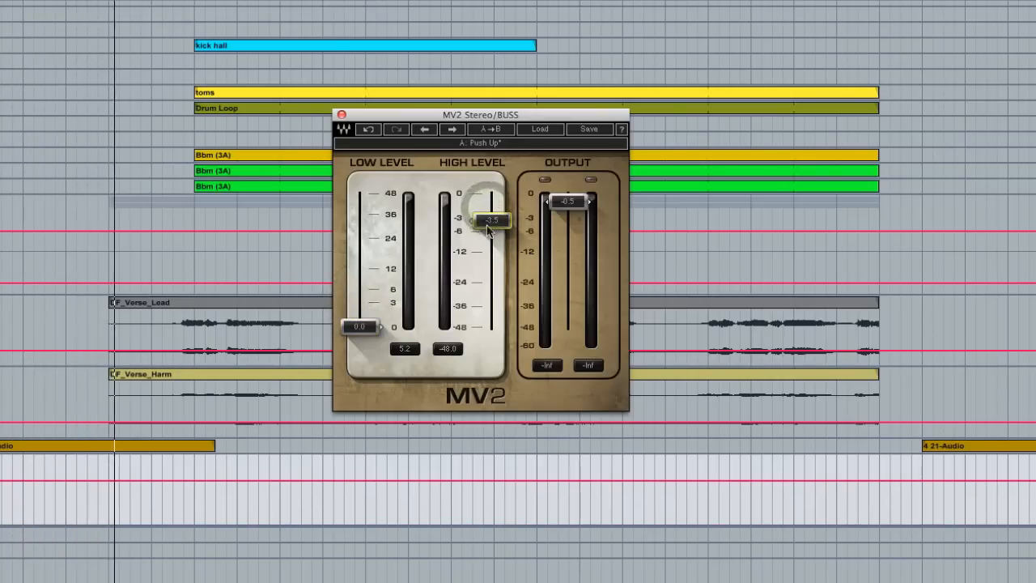
left_click_drag(360, 327, 361, 290)
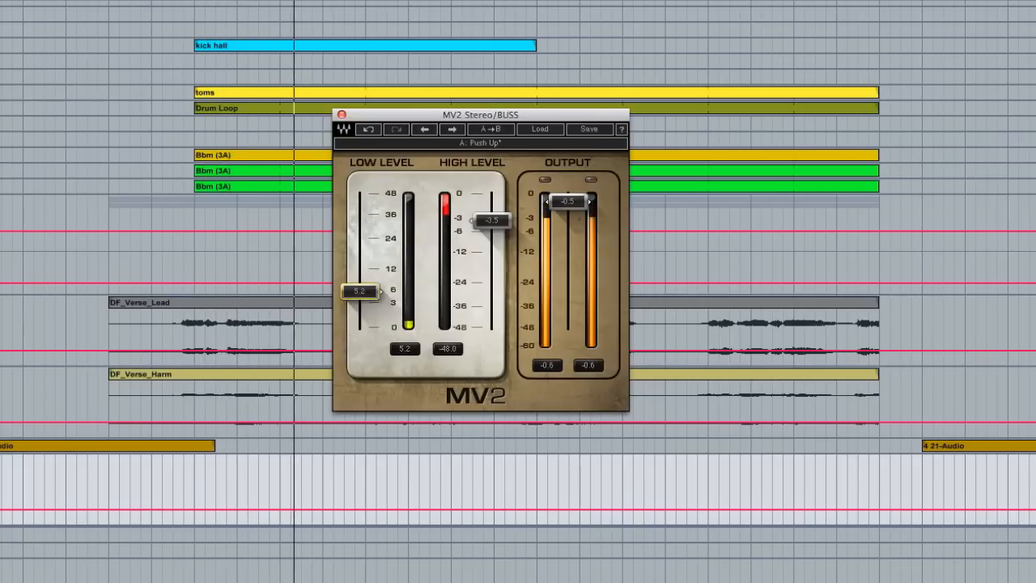
left_click_drag(491, 219, 492, 214)
mouse_move(361, 290)
left_mouse_down()
mouse_move(361, 242)
mouse_move(361, 300)
left_mouse_up()
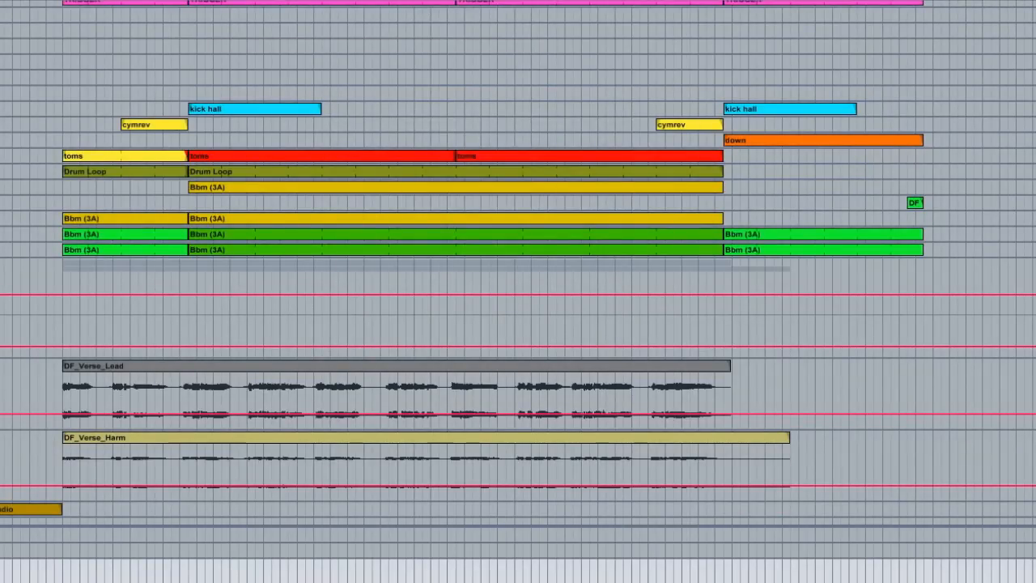
Step: Show the Master track's AudioTrack plug-in and move its window over the lower part of the arrangement
key("super+alt+p")
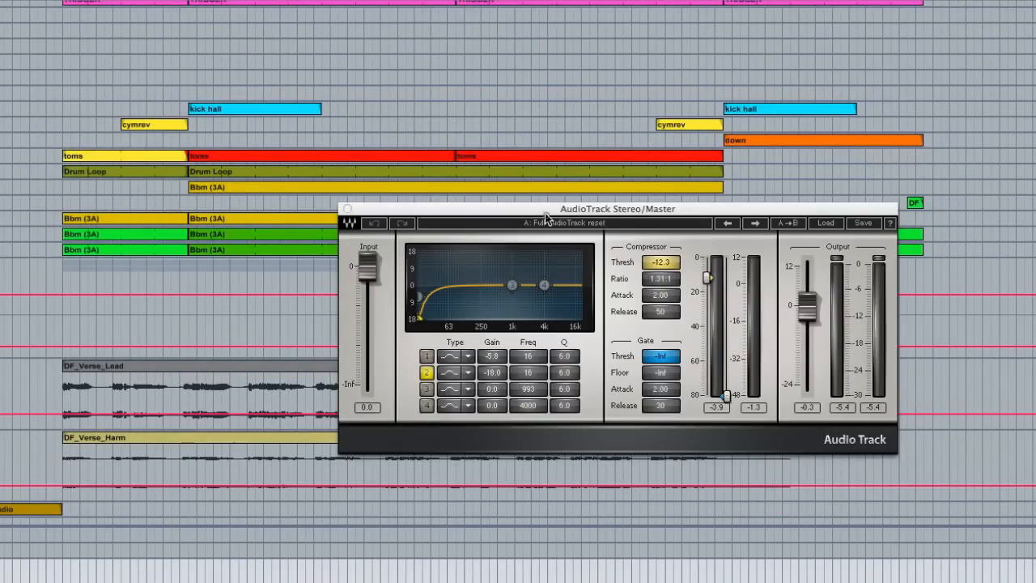
left_click_drag(546, 212, 333, 230)
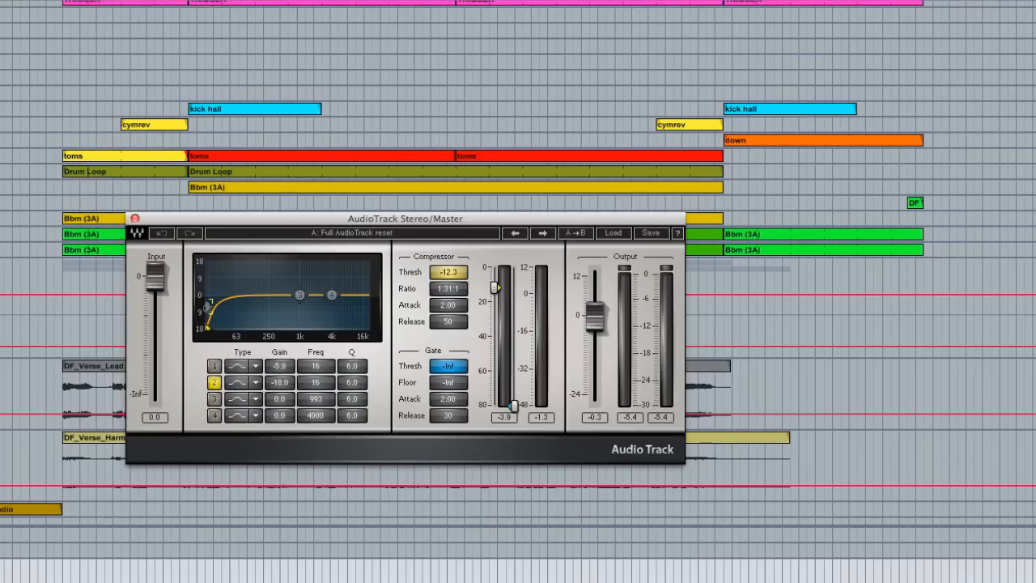
Step: Try raising the gain of AudioTrack's EQ band 1 to -4.9 and undo the change
left_click_drag(208, 308, 208, 302)
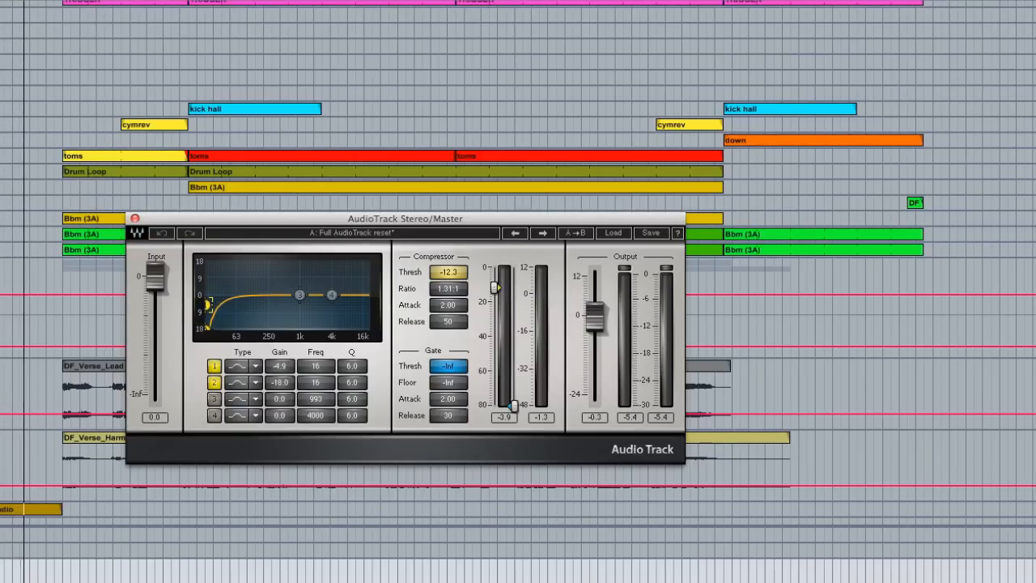
left_click(162, 234)
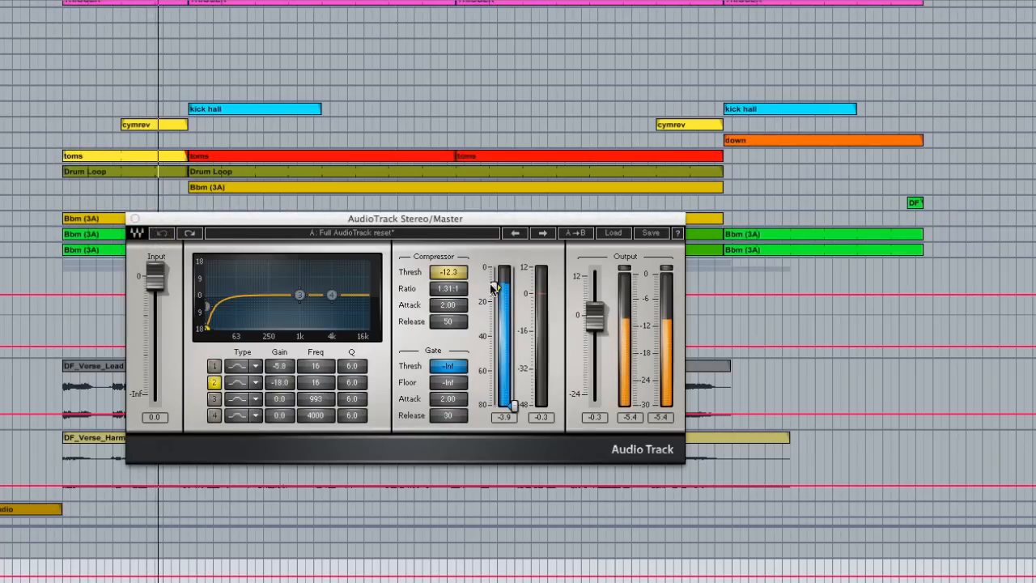
Step: Lower AudioTrack's compressor threshold to -15.2 and raise its output level to 0.8 during playback
left_click_drag(497, 287, 497, 297)
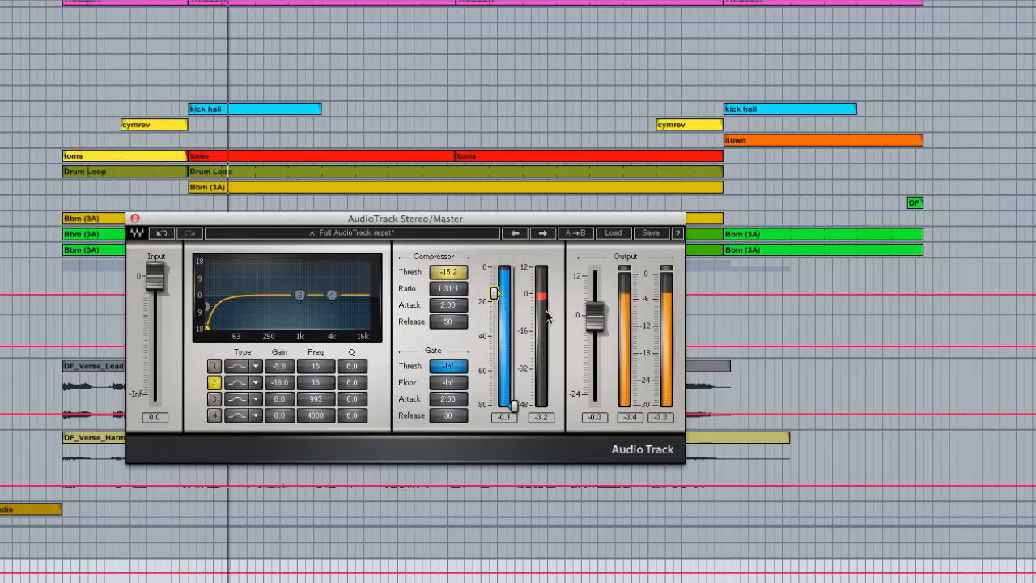
left_click_drag(594, 315, 594, 311)
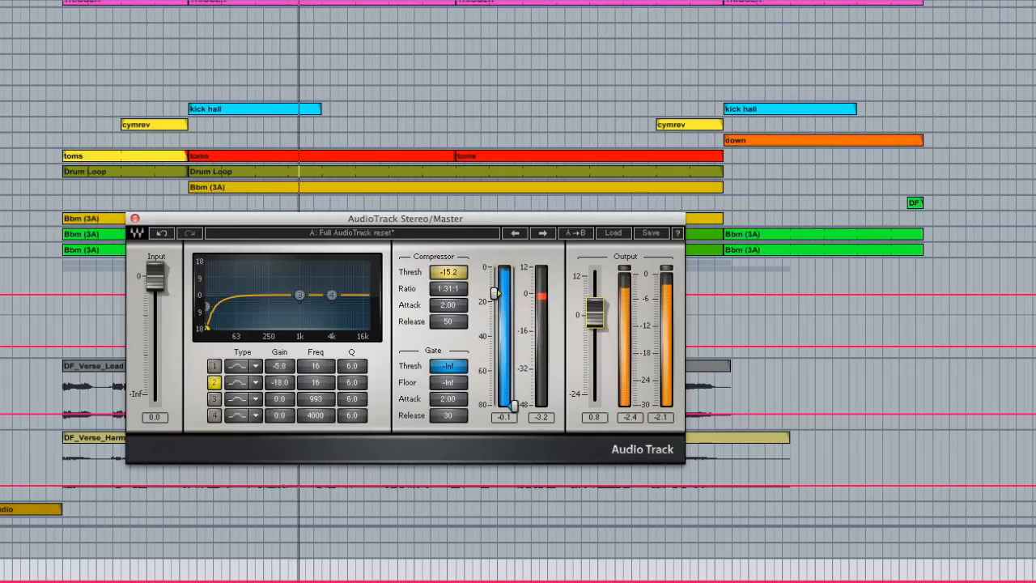